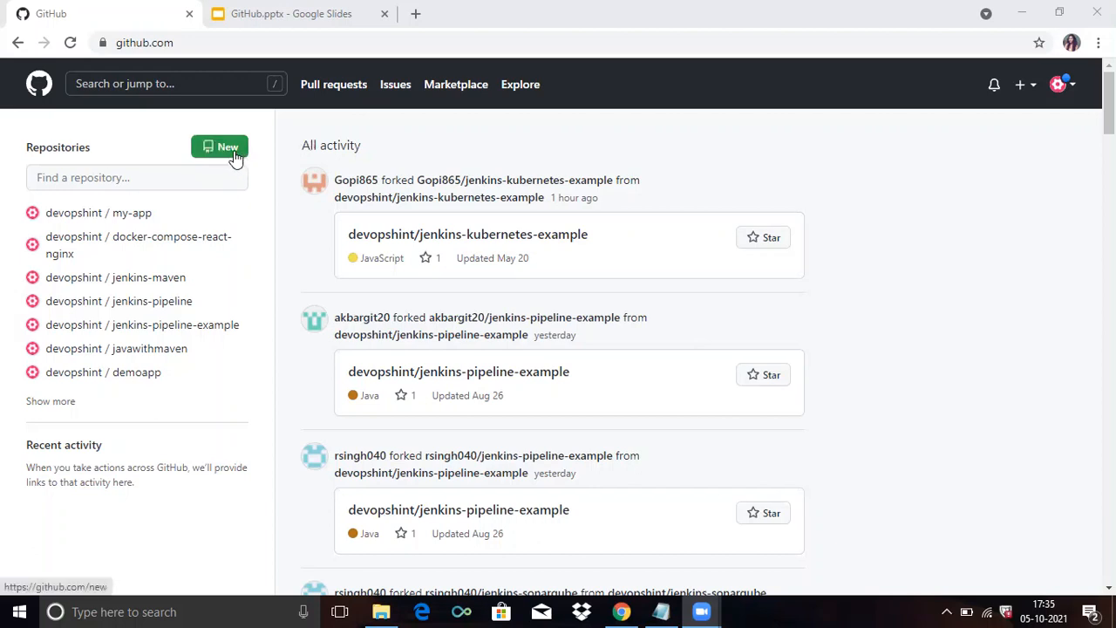
# Start a new repository named "sample" with the description "sample project".
pyautogui.click(1026, 85)
pyautogui.press('Down')
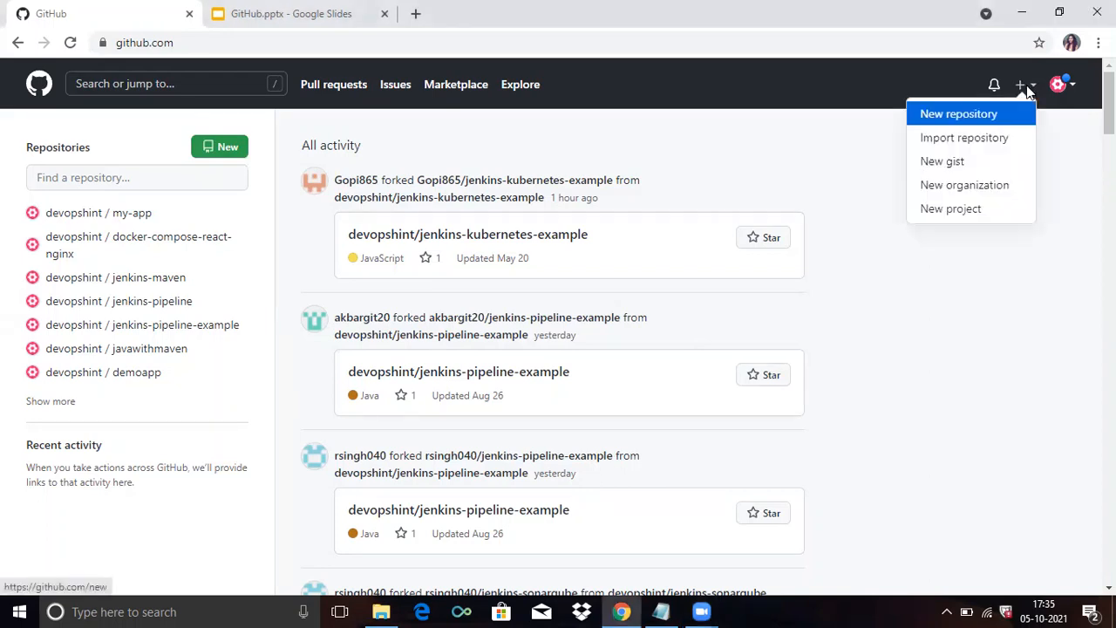
pyautogui.press('Return')
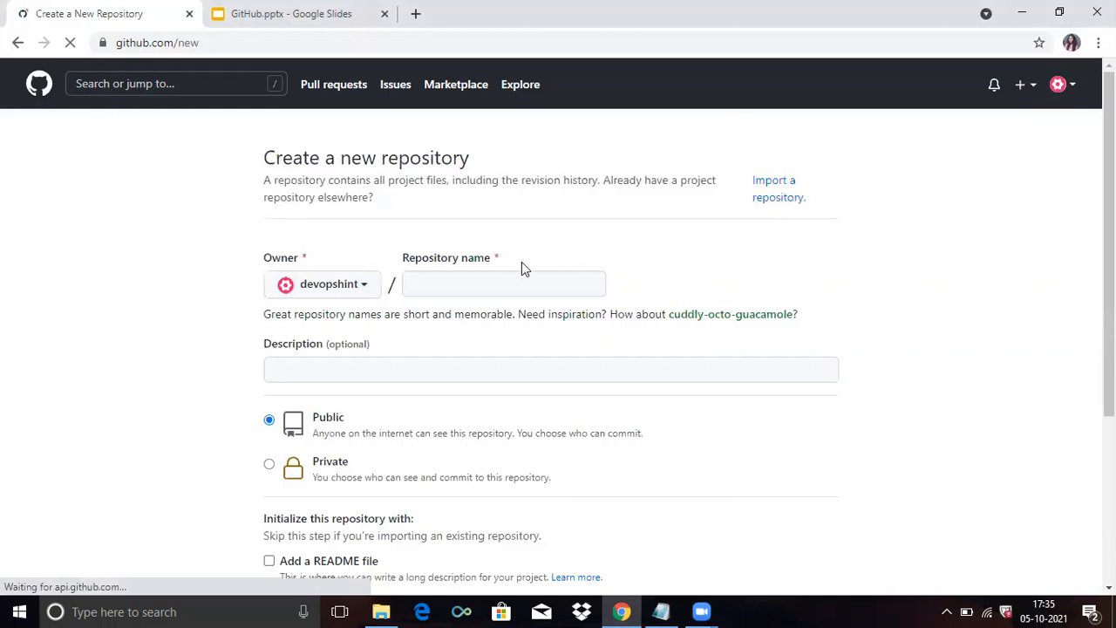
pyautogui.click(513, 280)
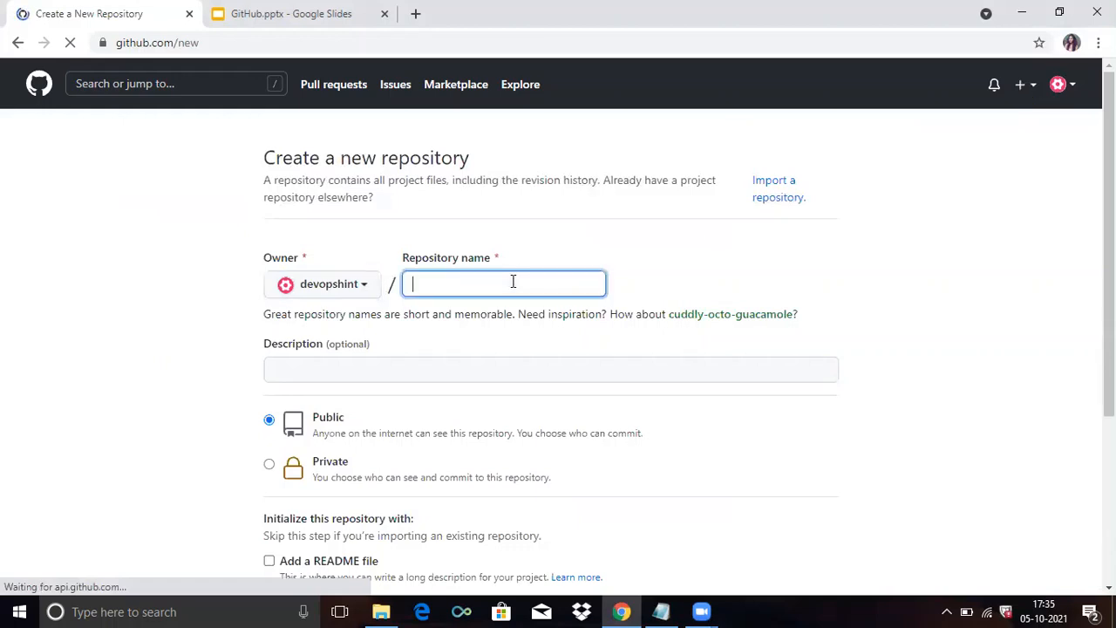
pyautogui.write('sample')
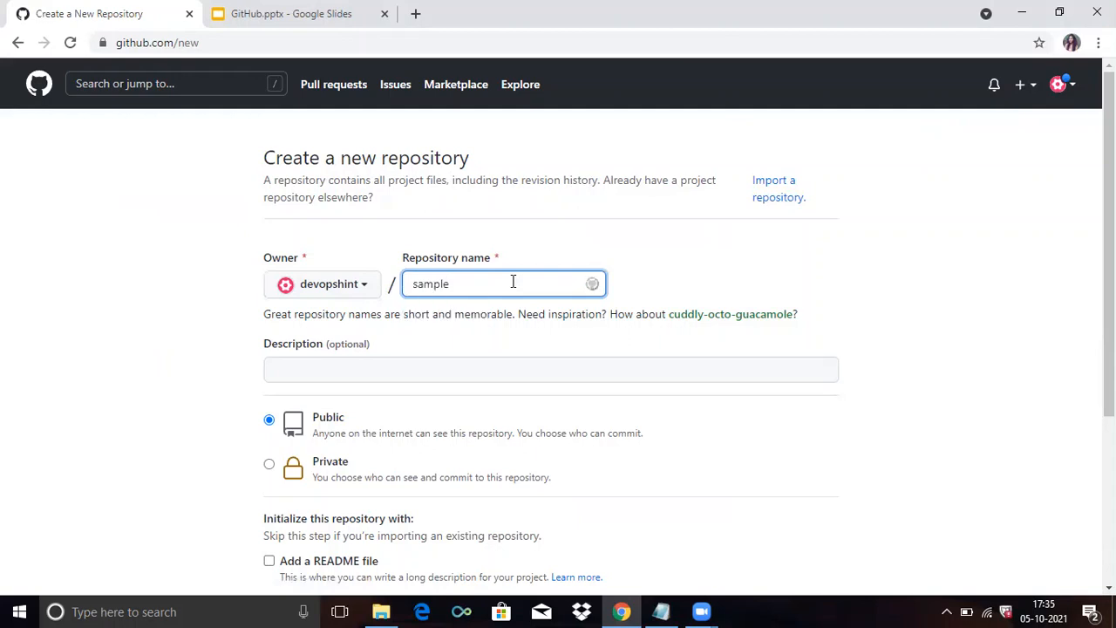
pyautogui.click(506, 364)
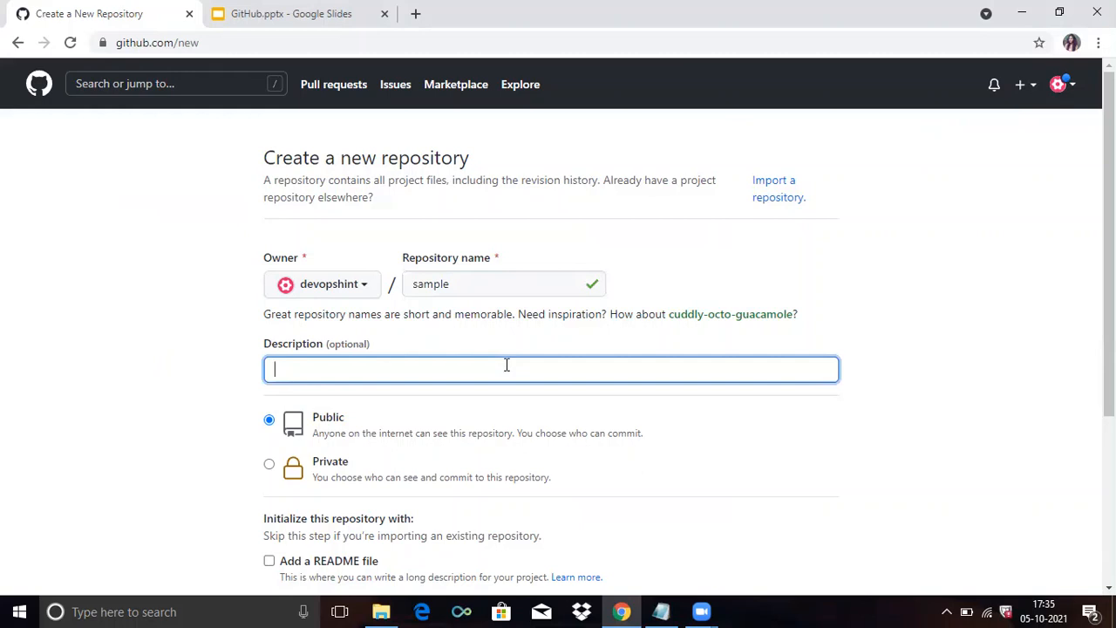
pyautogui.write('sample project')
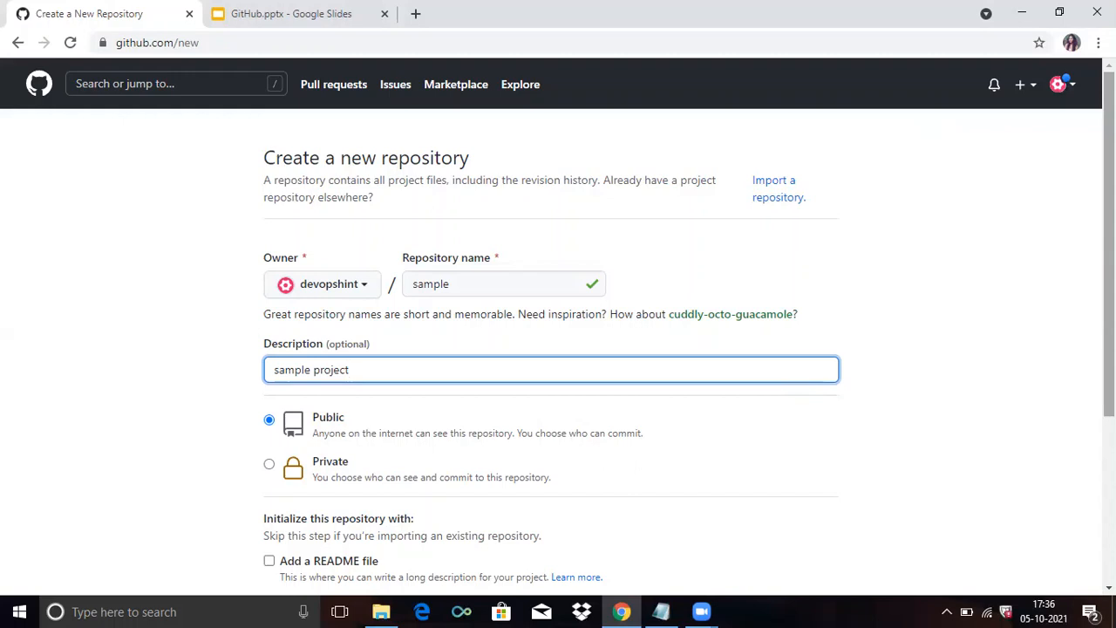
# Initialize the public repository with a README file and create it.
pyautogui.scroll(-2, 394, 370)
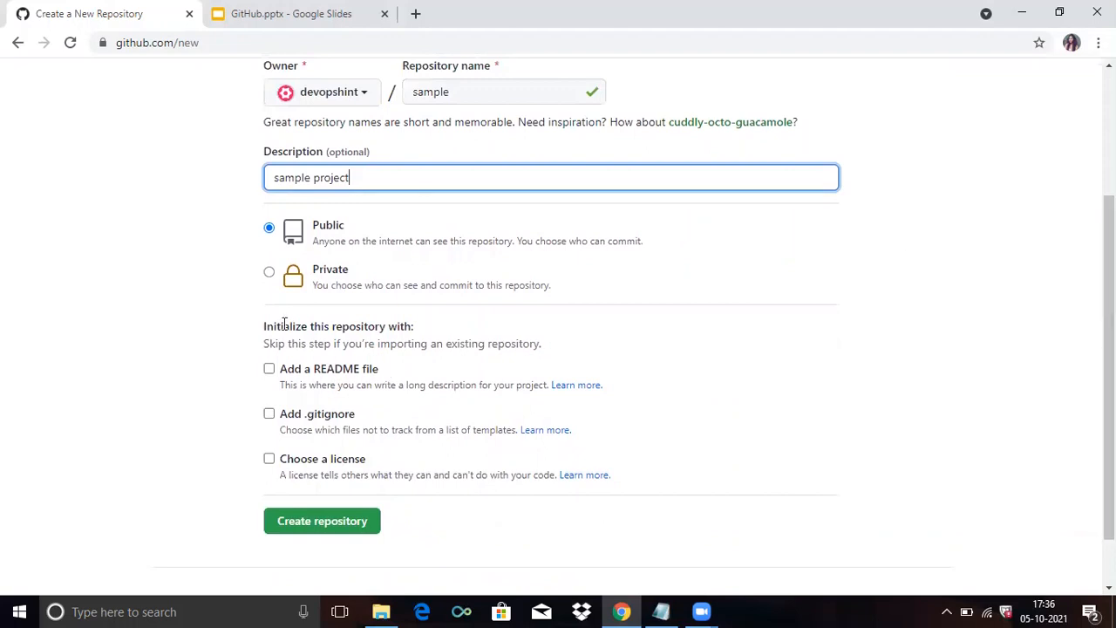
pyautogui.click(270, 370)
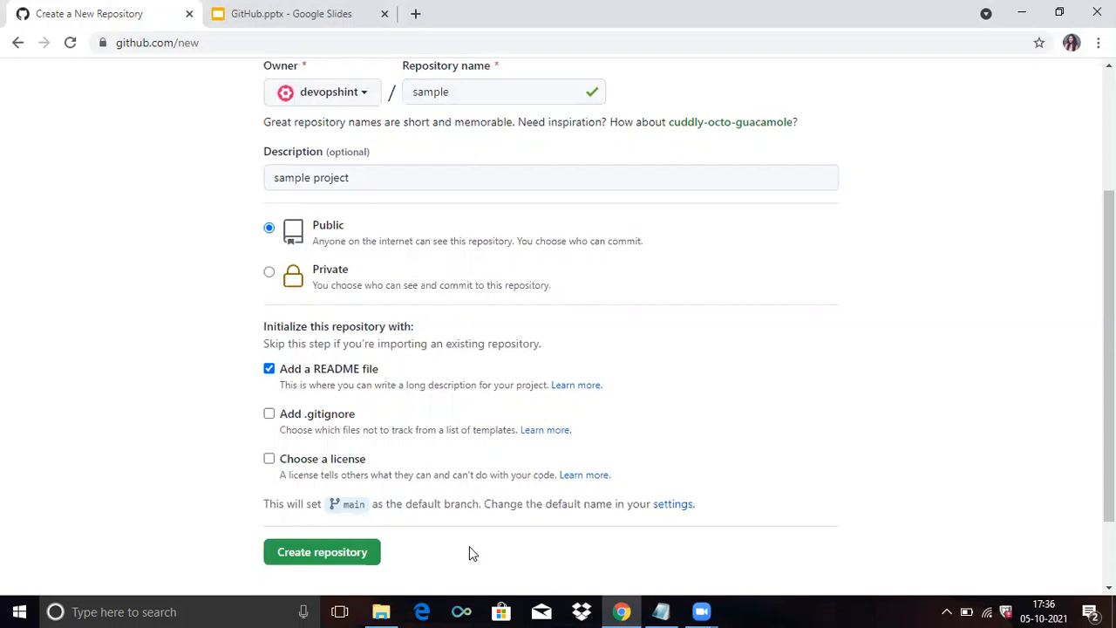
pyautogui.moveTo(1109, 489); pyautogui.dragTo(1109, 551)
pyautogui.click(287, 462)
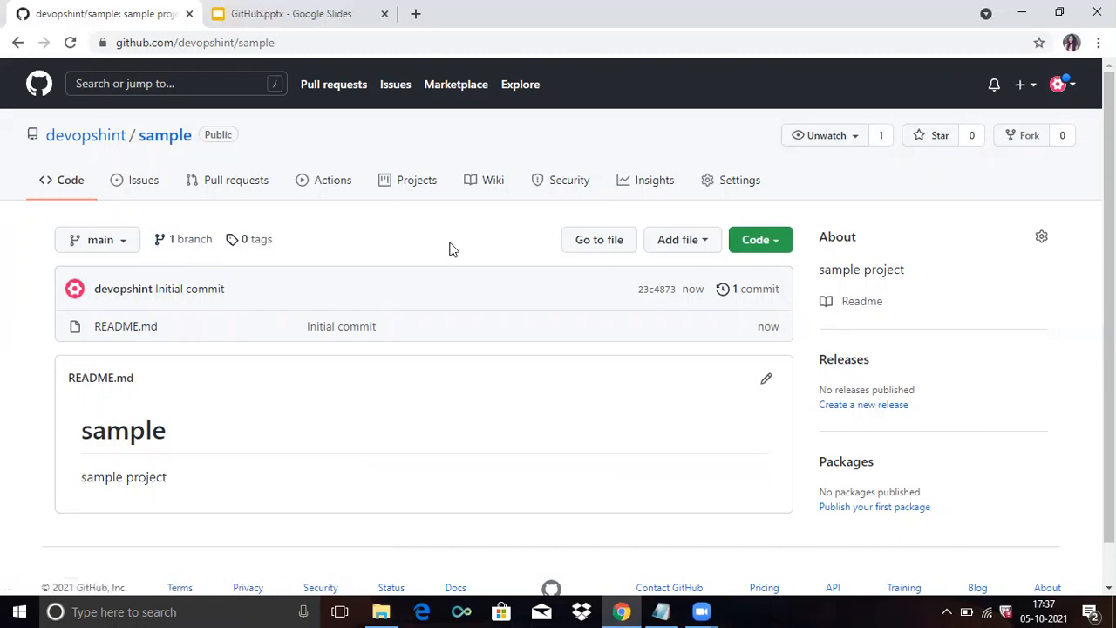
# Start a new file named "php" in the sample repository.
pyautogui.click(701, 246)
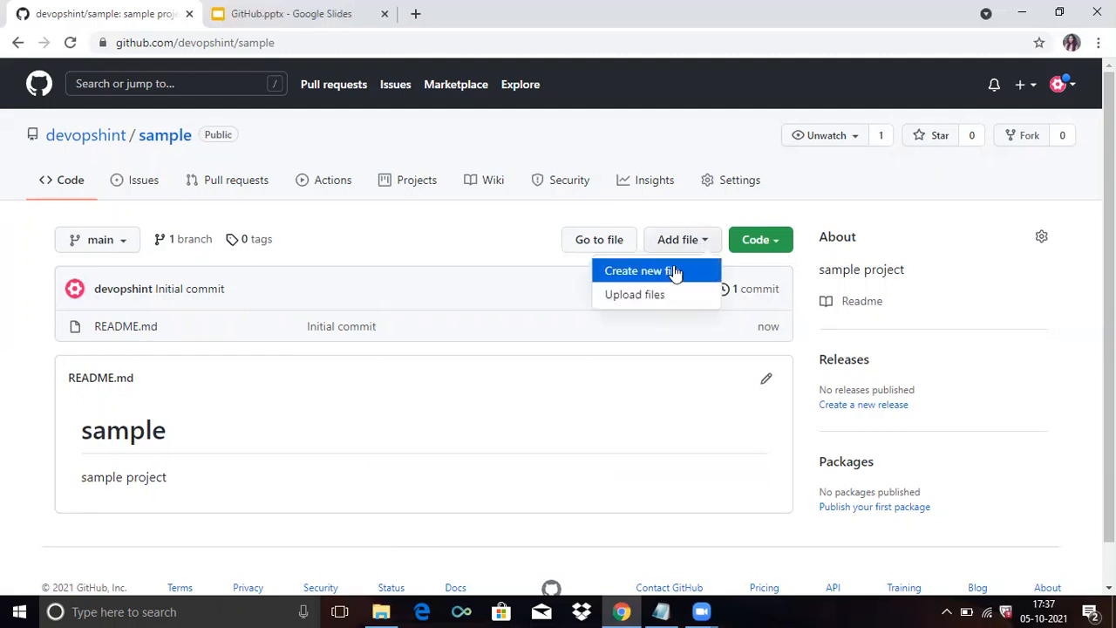
pyautogui.click(675, 273)
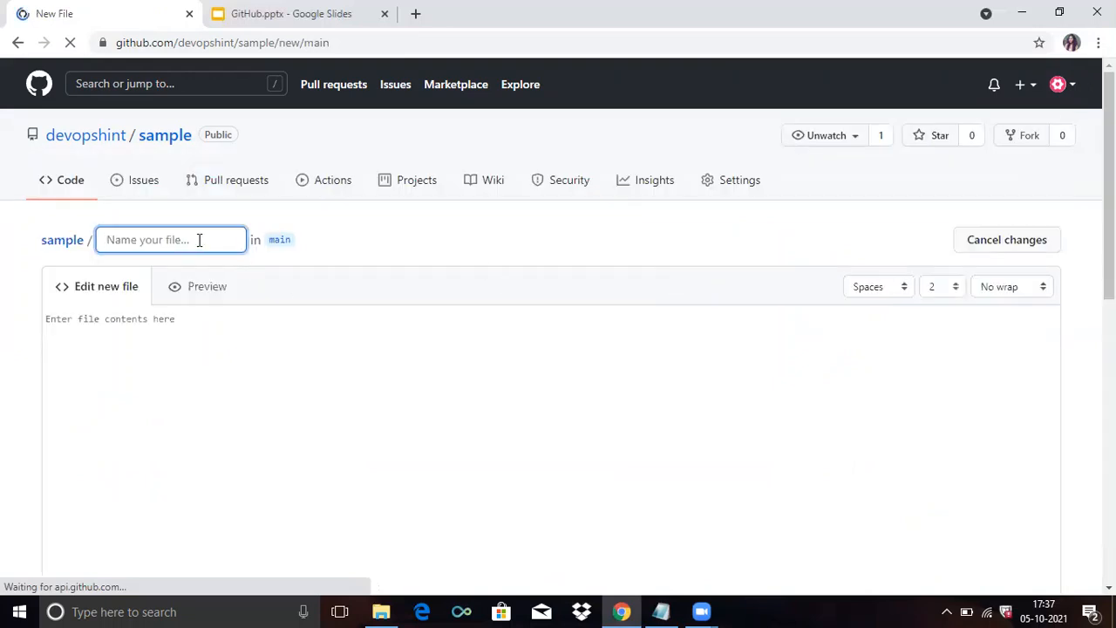
pyautogui.write('php')
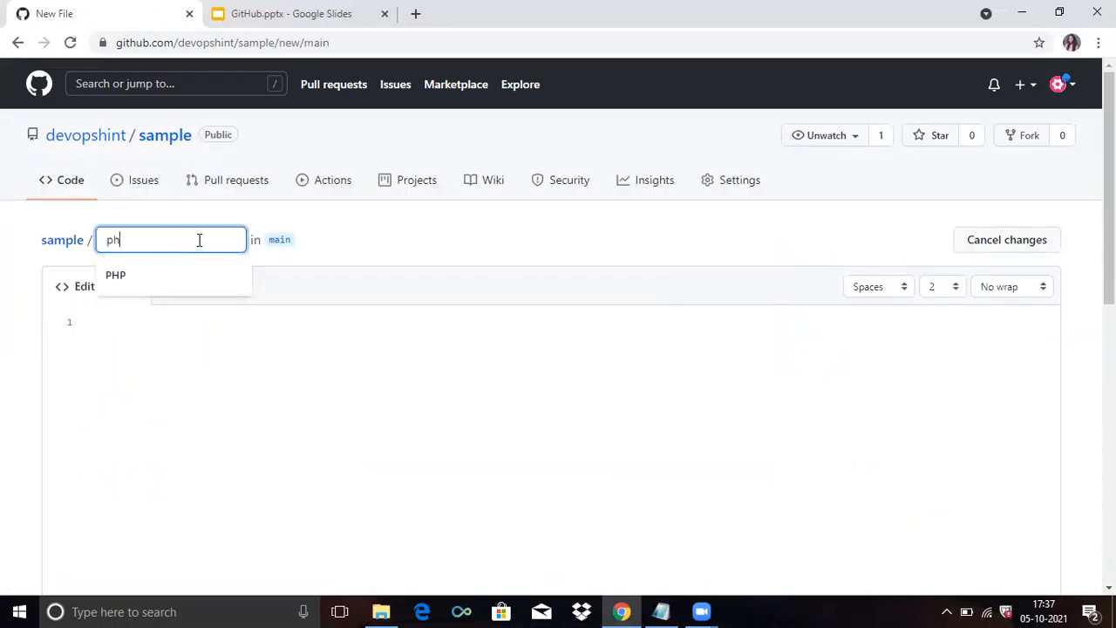
pyautogui.click(185, 344)
# Copy all the HTML and PHP code from the php document in Notepad into the new GitHub file's contents.
pyautogui.click(667, 610)
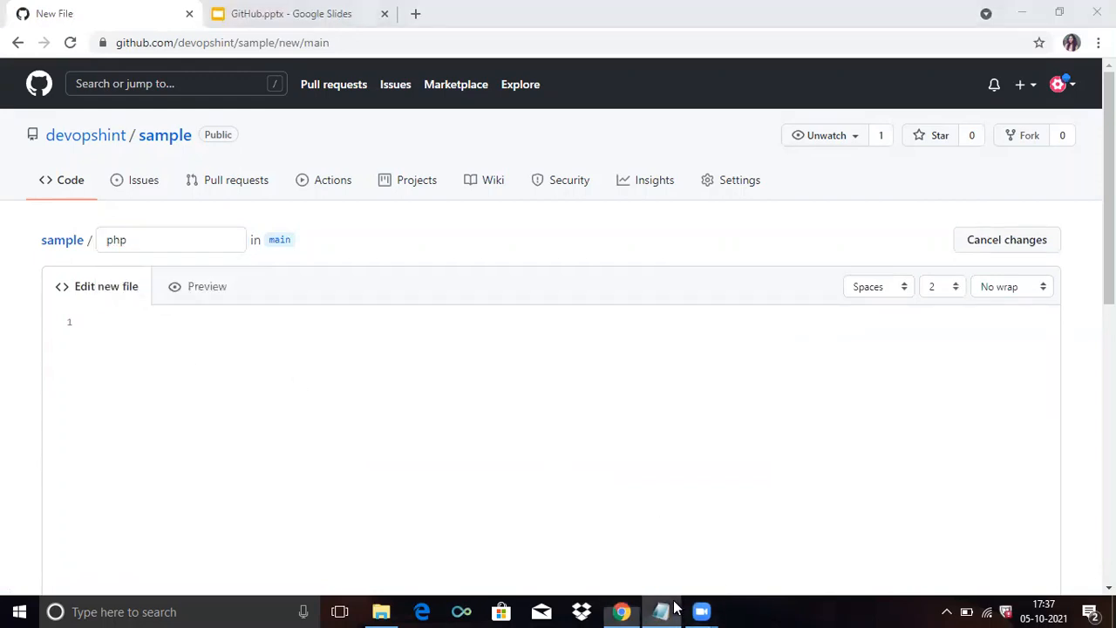
pyautogui.moveTo(124, 108); pyautogui.dragTo(225, 364)
pyautogui.hotkey('ctrl', 'c')
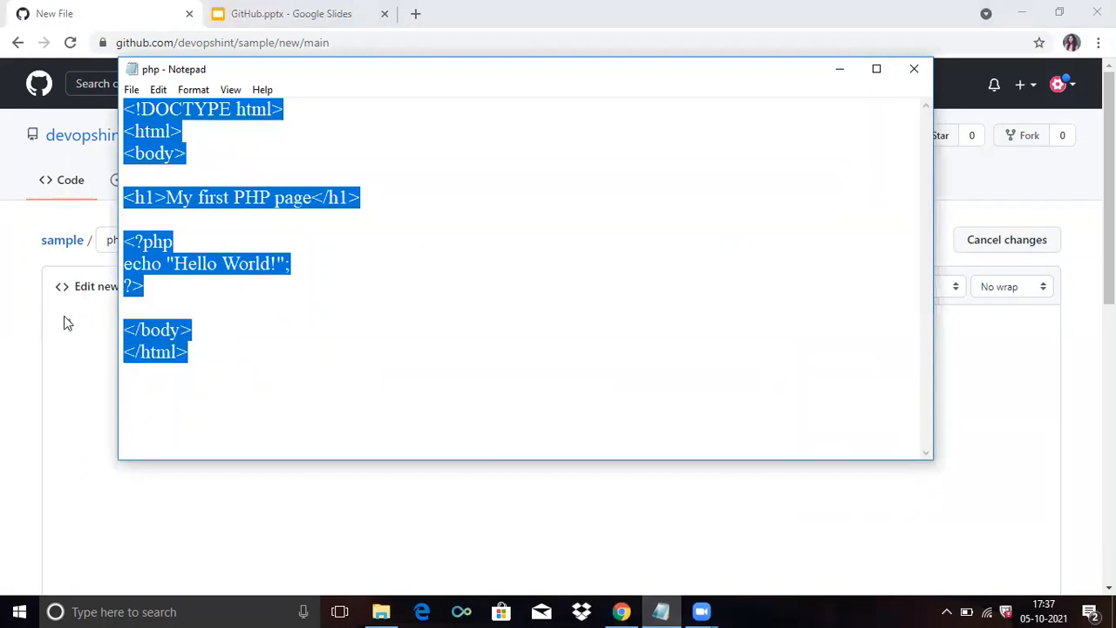
pyautogui.click(90, 320)
pyautogui.hotkey('ctrl', 'v')
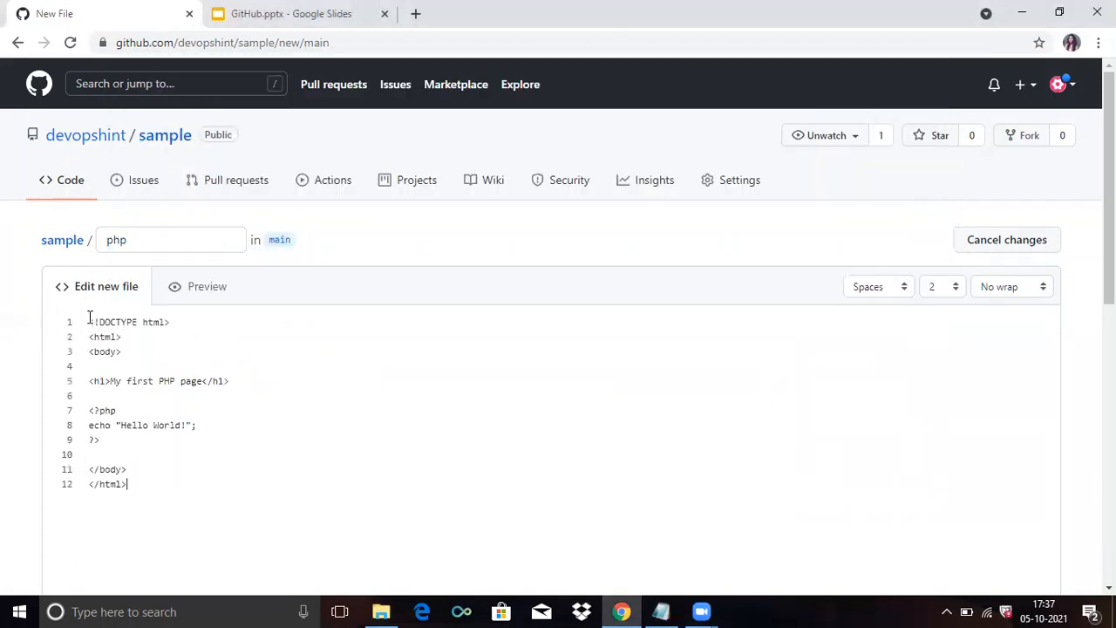
# Commit the new file directly to the main branch with the message "php file".
pyautogui.scroll(-5, 493, 431)
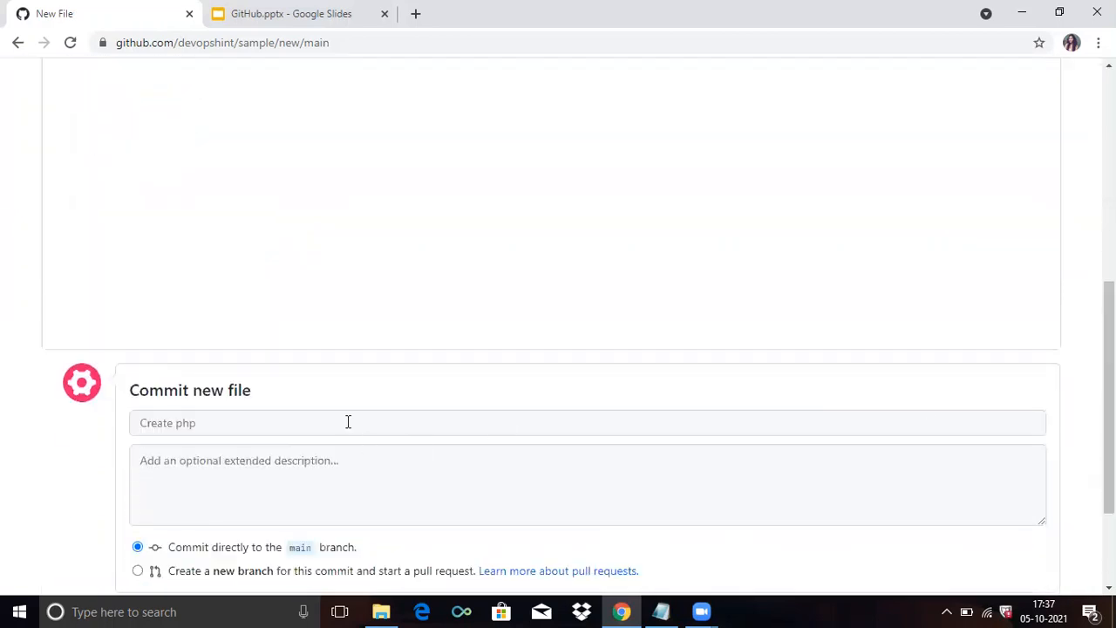
pyautogui.click(348, 423)
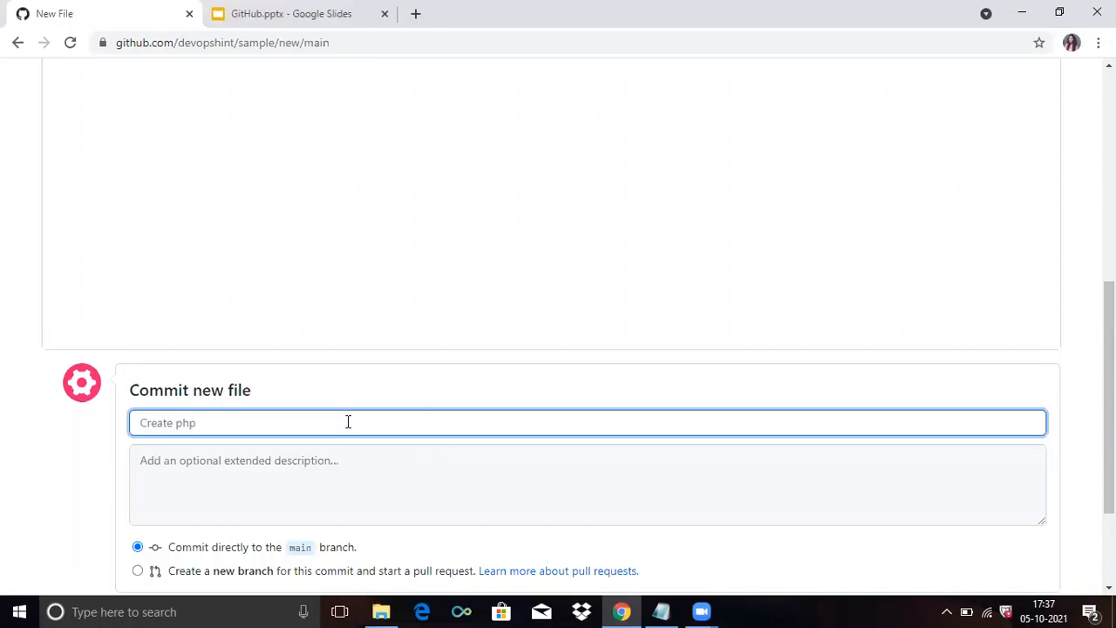
pyautogui.write('php file')
pyautogui.scroll(-2, 406, 414)
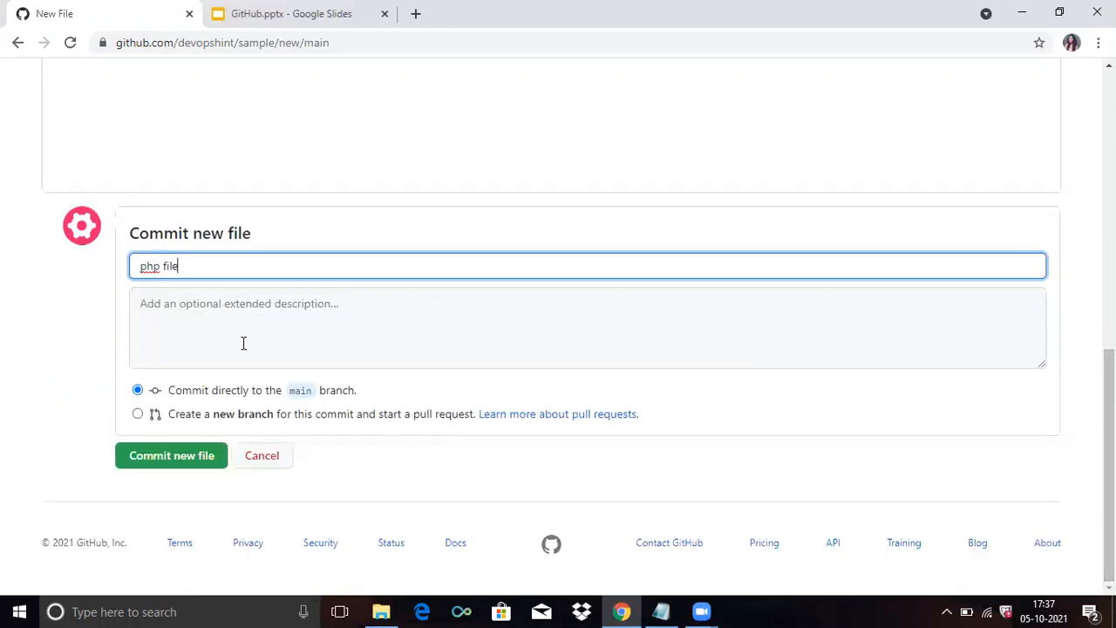
pyautogui.click(215, 325)
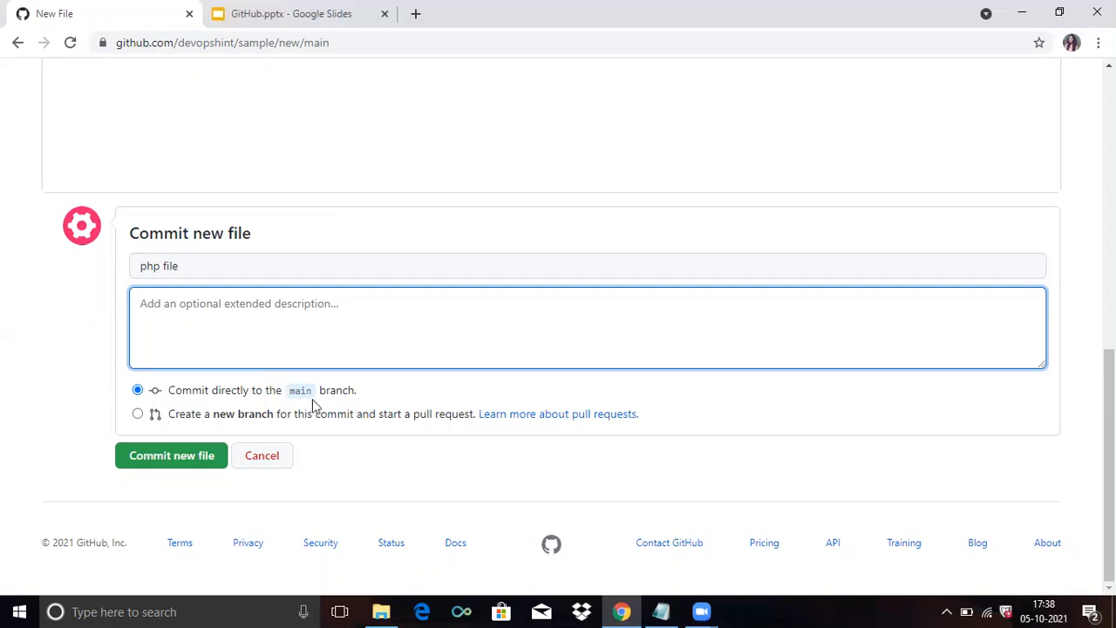
pyautogui.click(178, 466)
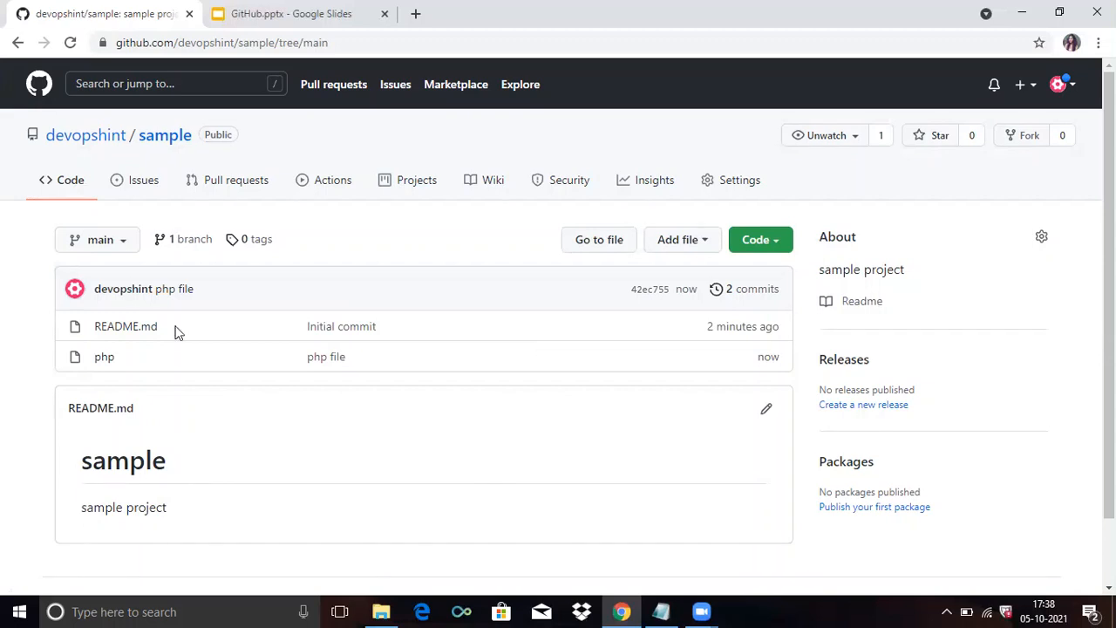
# Edit the committed php file, adding the line echo "Welcome to Devopshint"; below the Hello World echo.
pyautogui.click(104, 359)
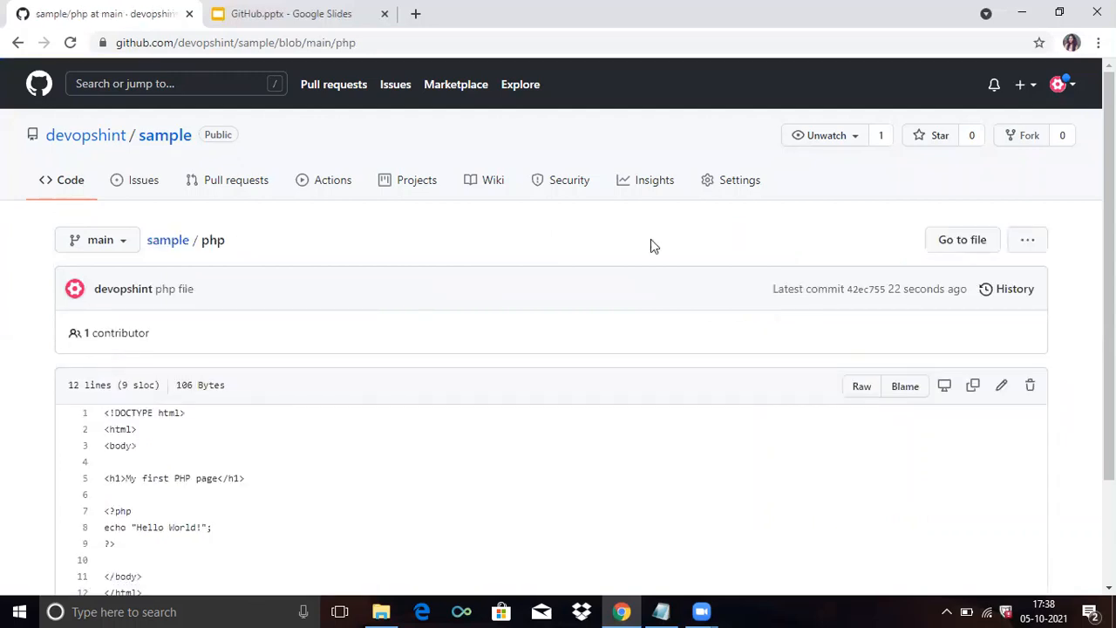
pyautogui.click(1002, 389)
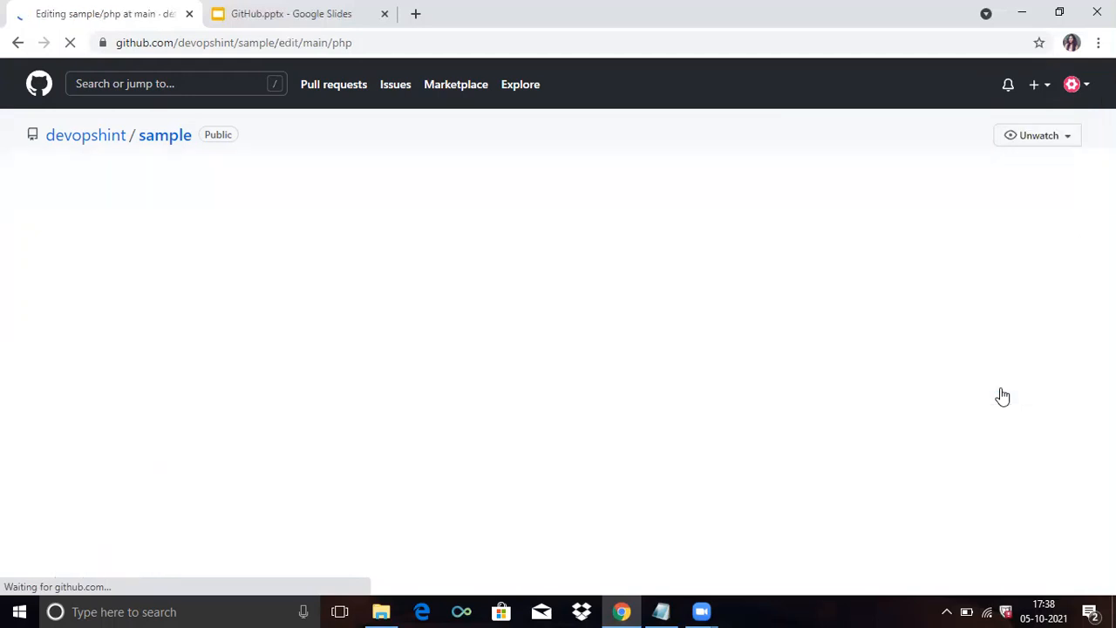
pyautogui.scroll(-2, 361, 339)
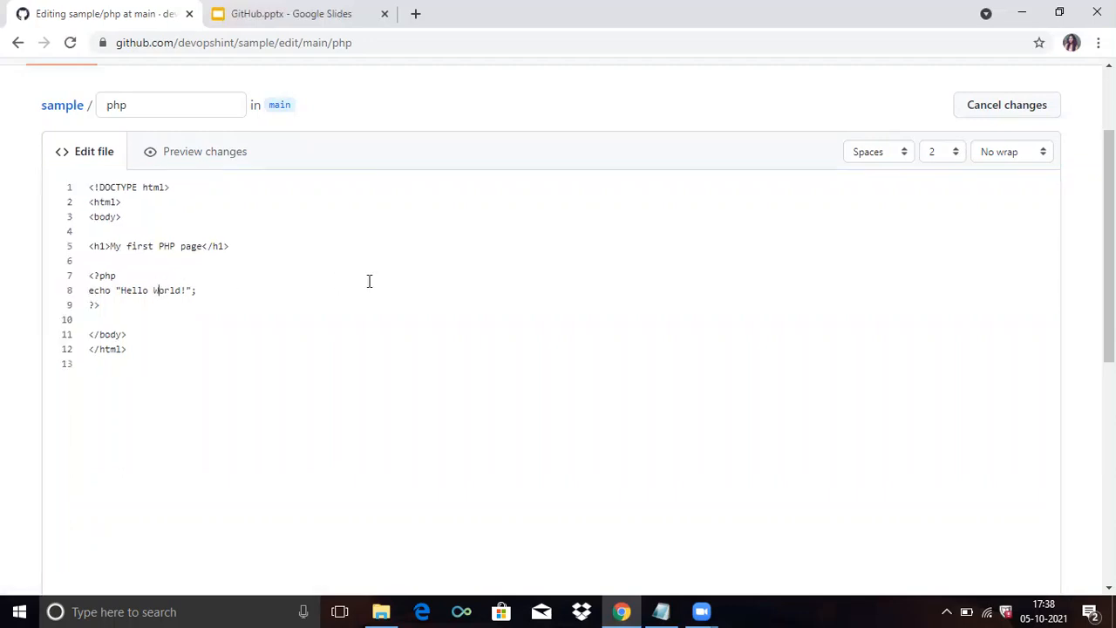
pyautogui.click(273, 290)
pyautogui.press('Return')
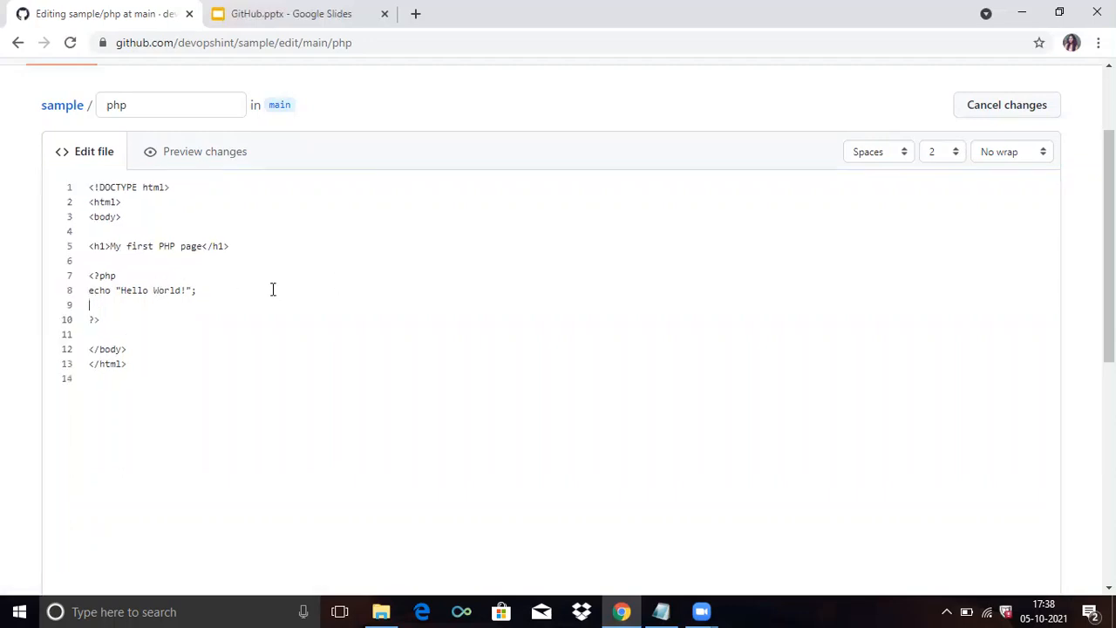
pyautogui.write('echo "Welcome to Devopshint"')
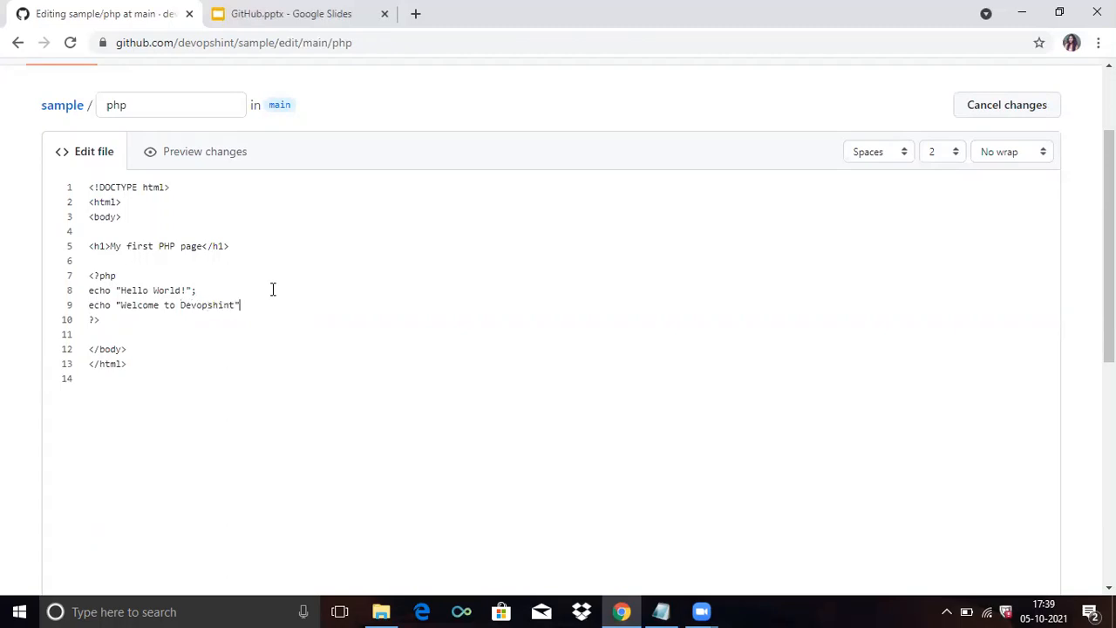
pyautogui.write(';')
# Commit the php file edit directly to the main branch with the message "add new line".
pyautogui.scroll(-5, 339, 326)
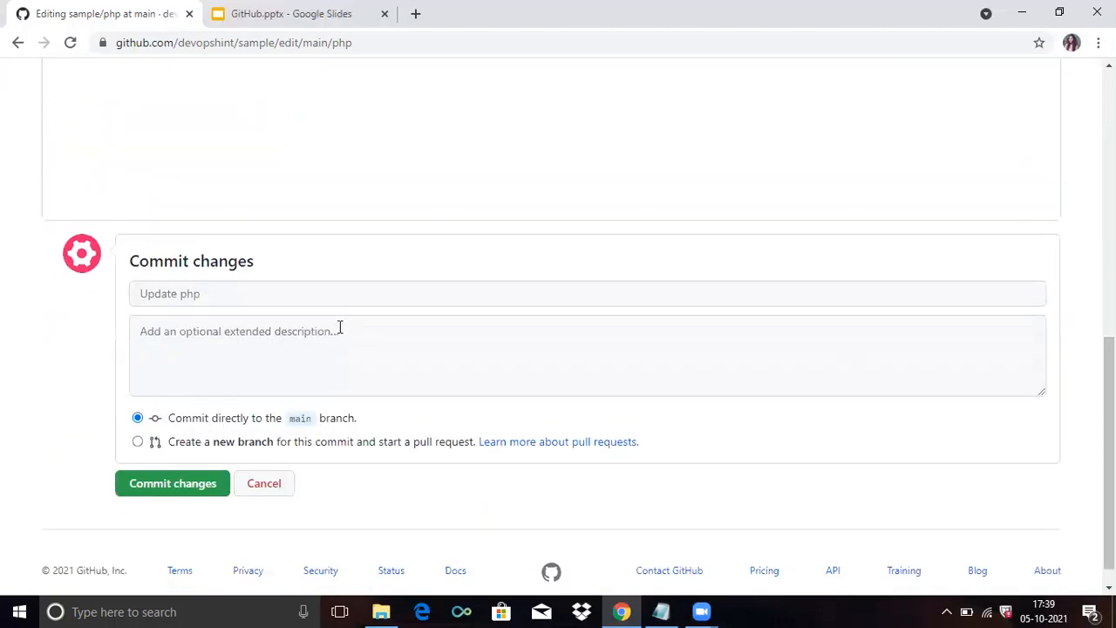
pyautogui.click(302, 300)
pyautogui.write('ad')
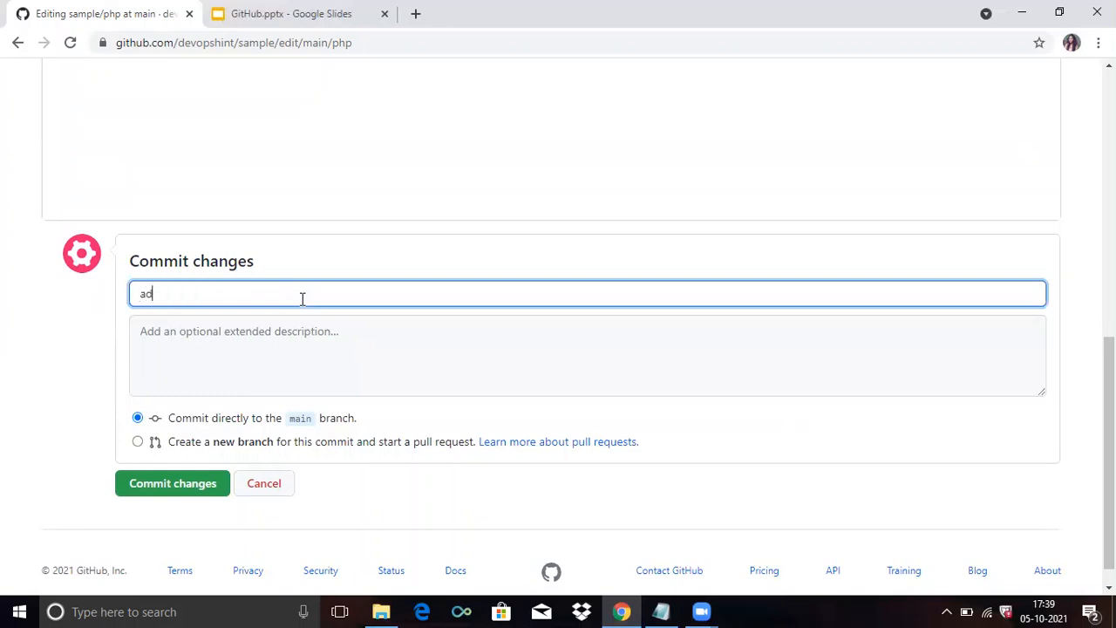
pyautogui.write('d new line')
pyautogui.click(159, 491)
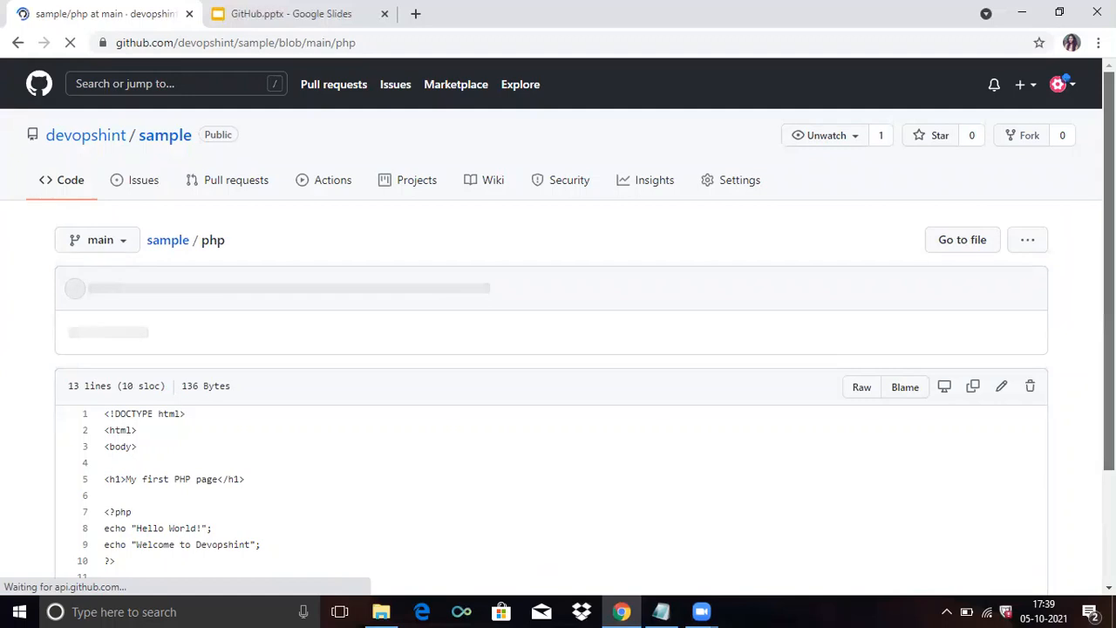
pyautogui.scroll(-1, 626, 293)
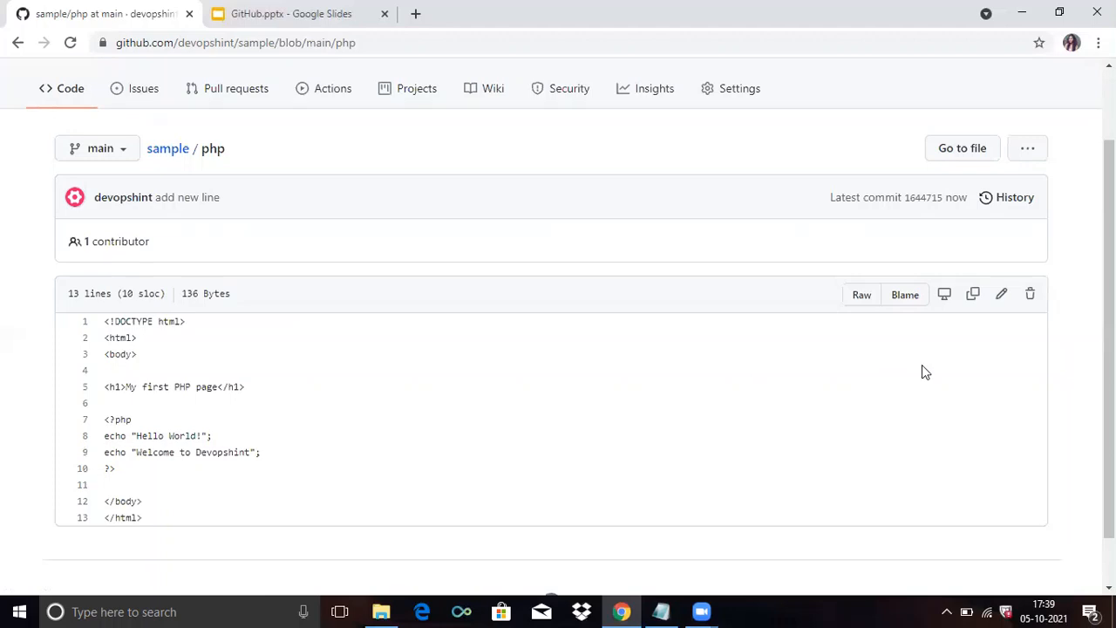
pyautogui.scroll(1, 559, 326)
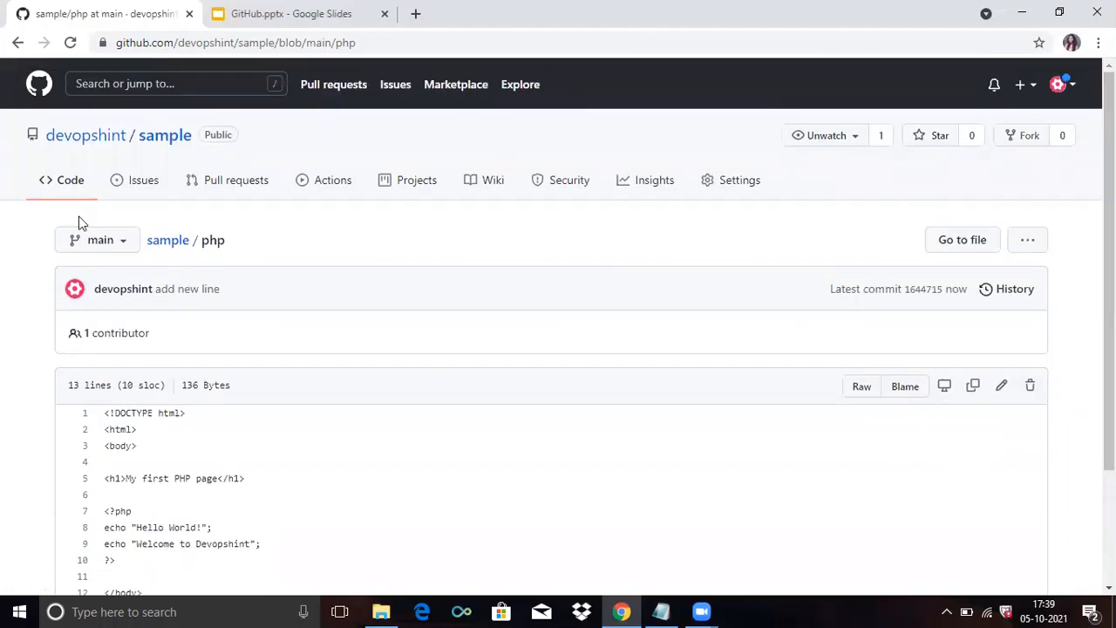
# Examine the sample repository's commit history and the changes in its Initial commit, and return to the commit list.
pyautogui.click(73, 184)
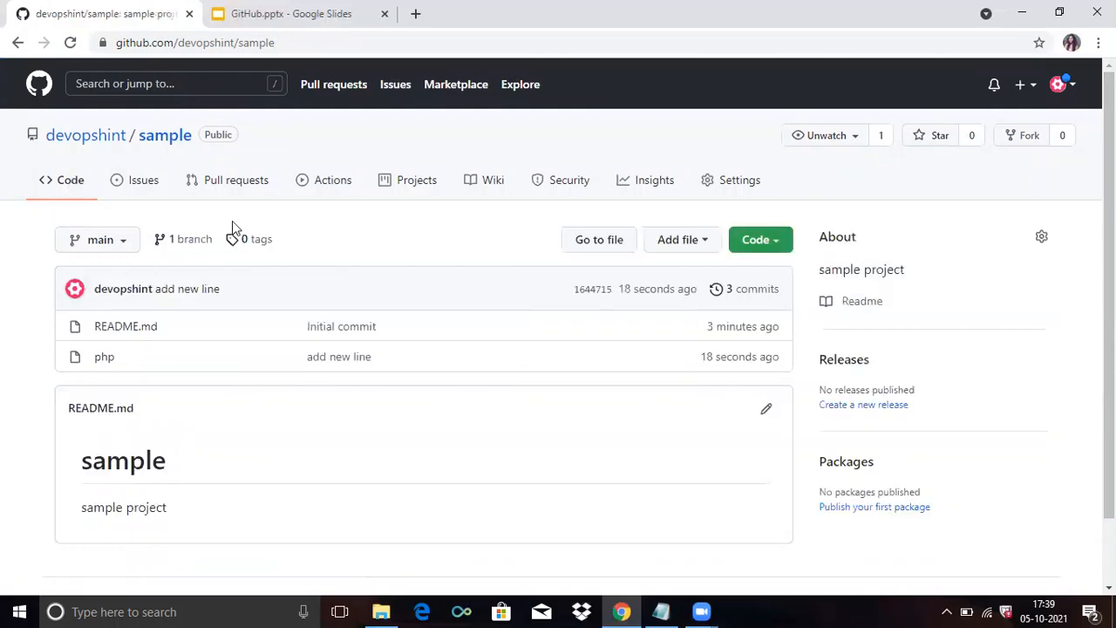
pyautogui.click(757, 289)
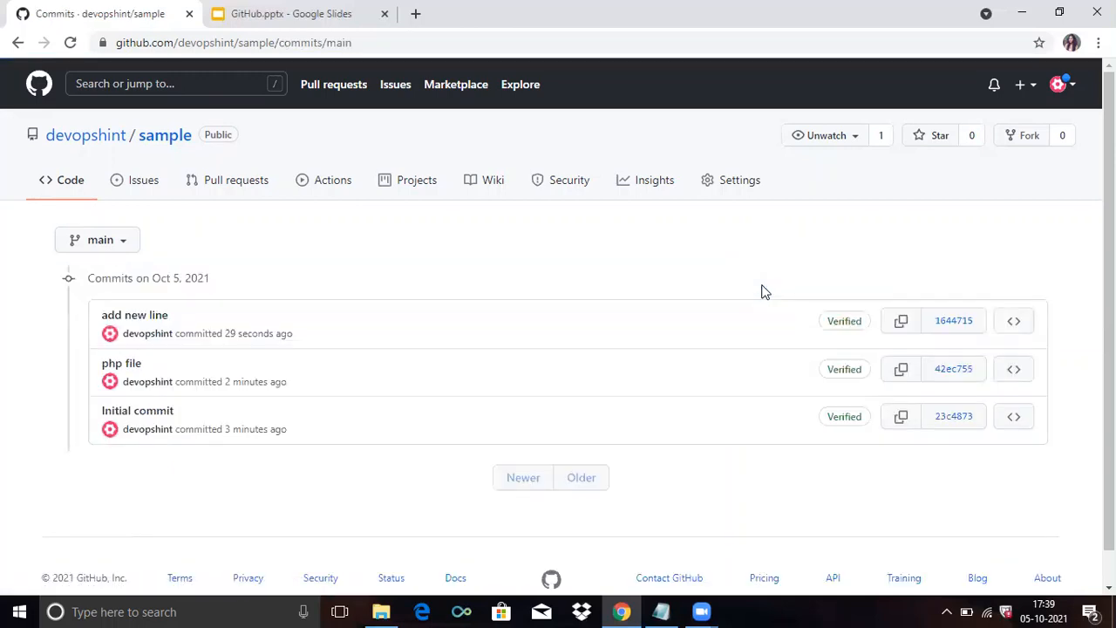
pyautogui.click(155, 419)
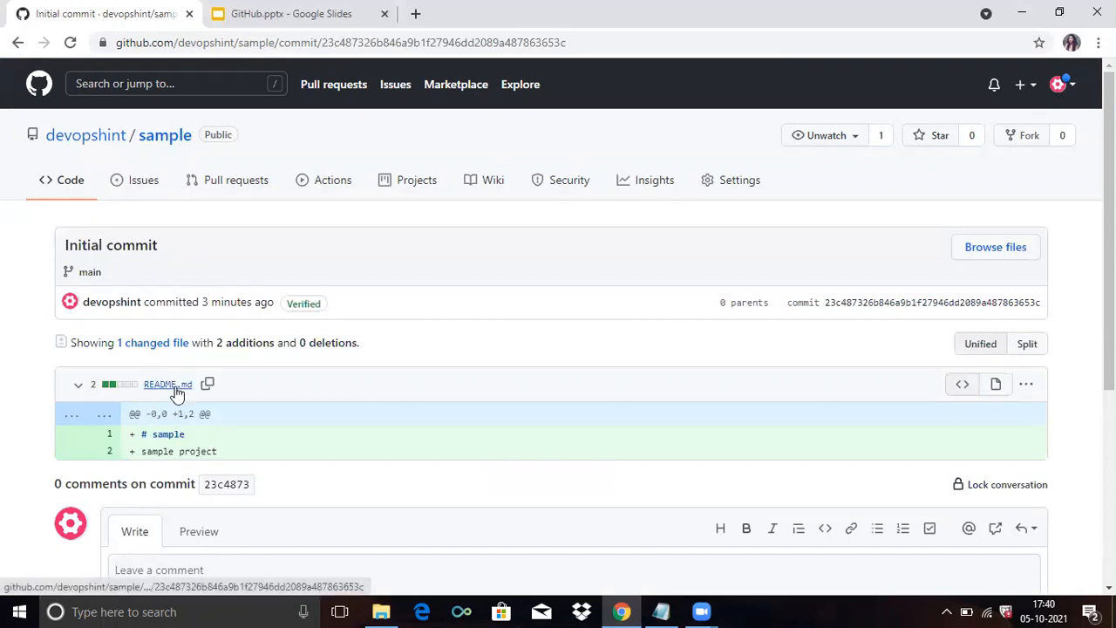
pyautogui.click(68, 186)
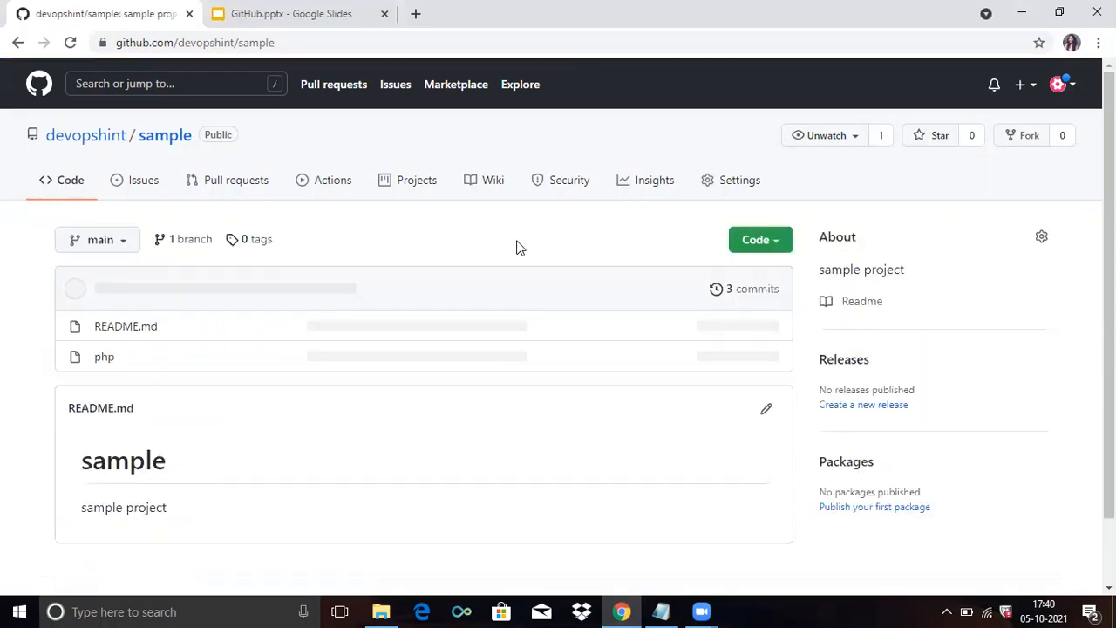
pyautogui.click(746, 292)
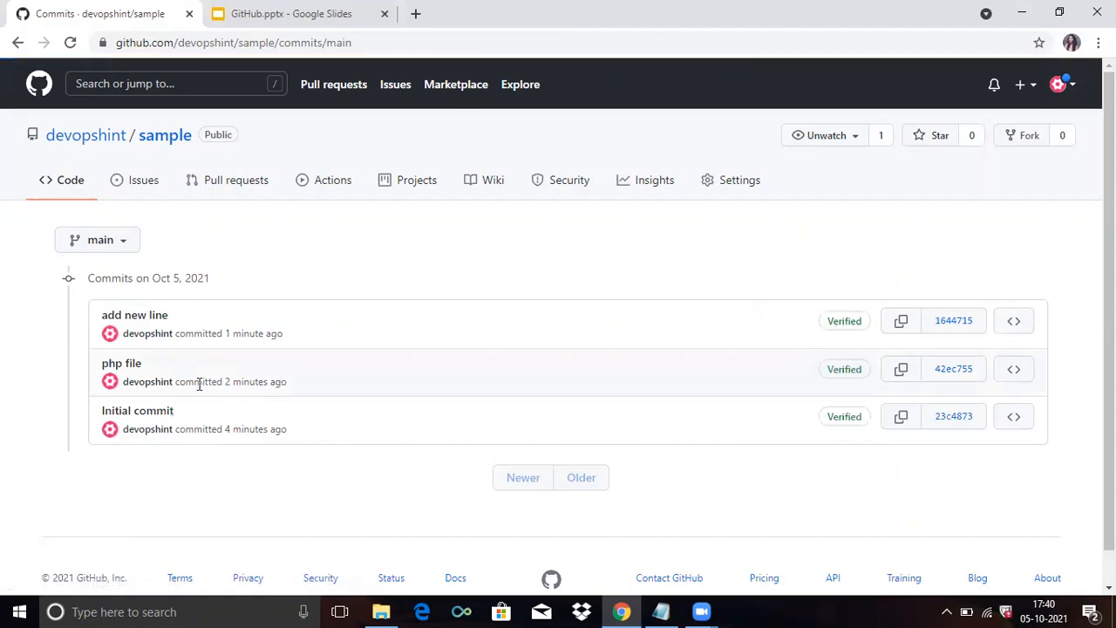
# Examine the changes in the "php file" commit, and return to the sample repository's commit list.
pyautogui.click(121, 366)
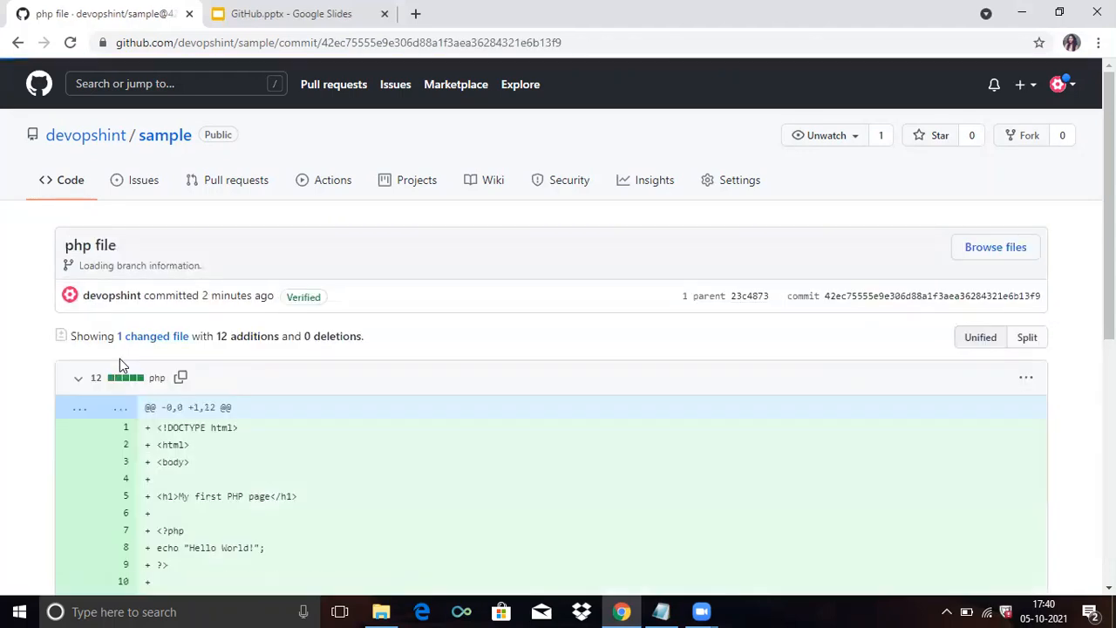
pyautogui.scroll(-2, 242, 298)
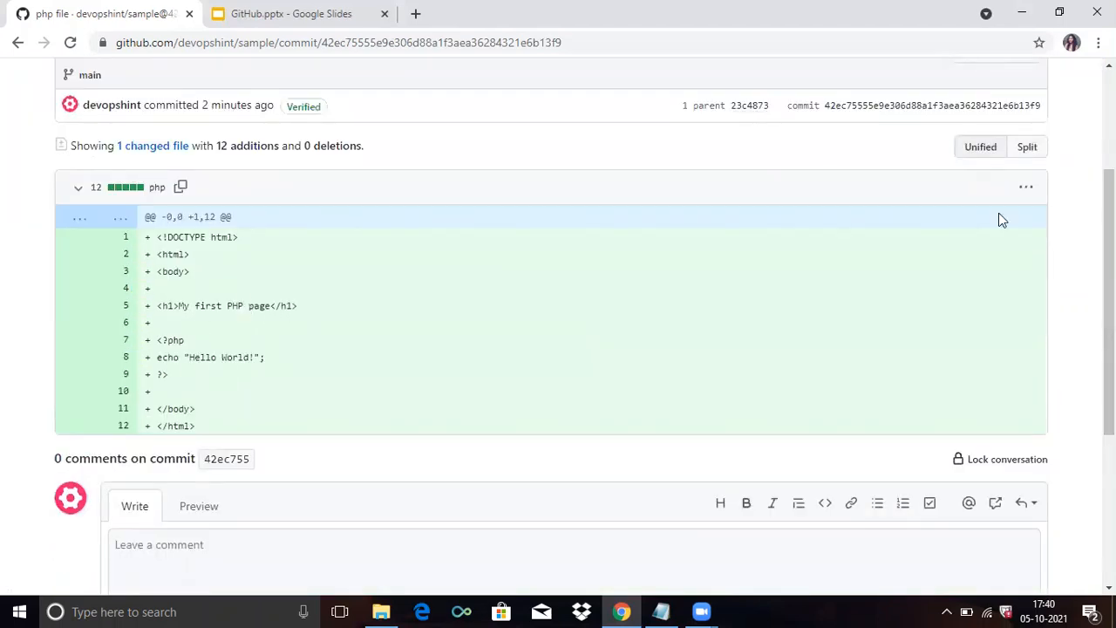
pyautogui.scroll(1, 394, 145)
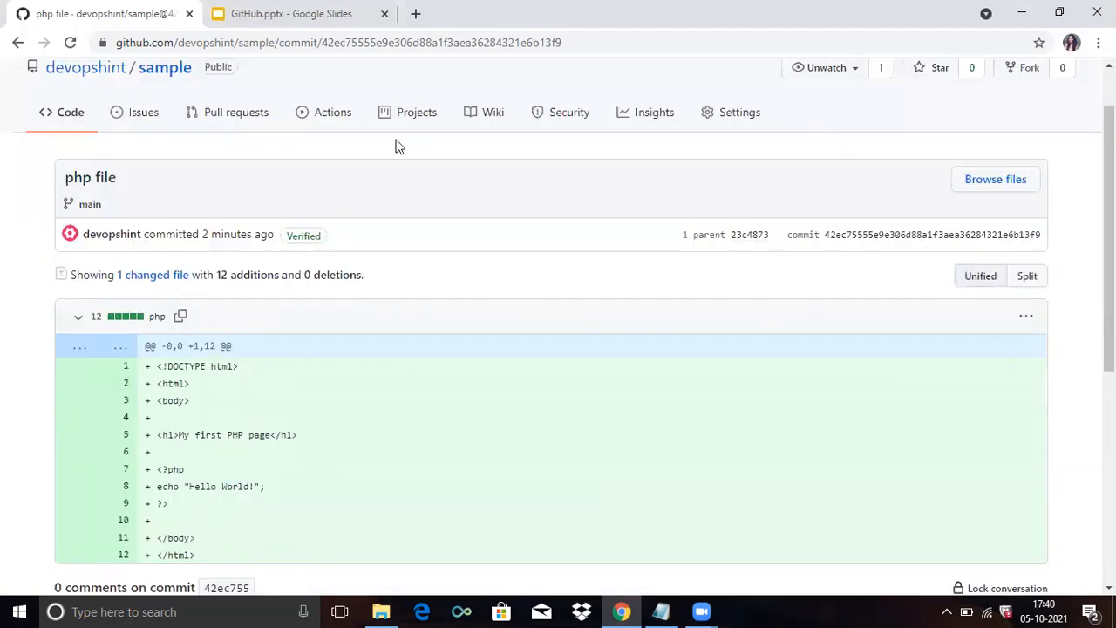
pyautogui.click(73, 123)
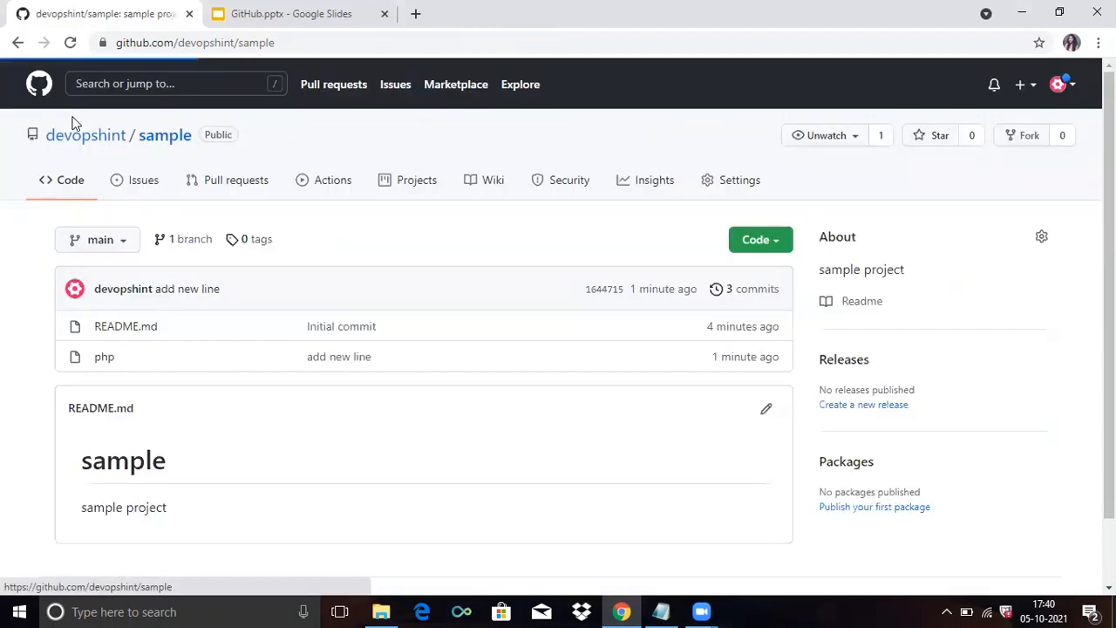
pyautogui.click(754, 294)
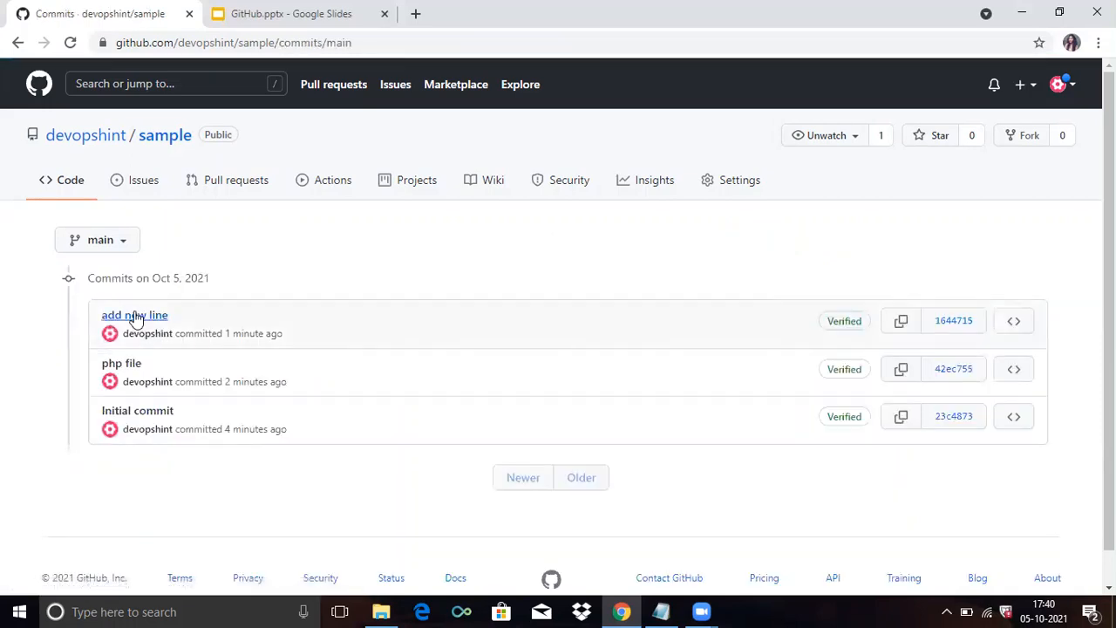
# Examine the changes in the "add new line" commit, highlighting the added echo line in the php file's diff.
pyautogui.click(138, 319)
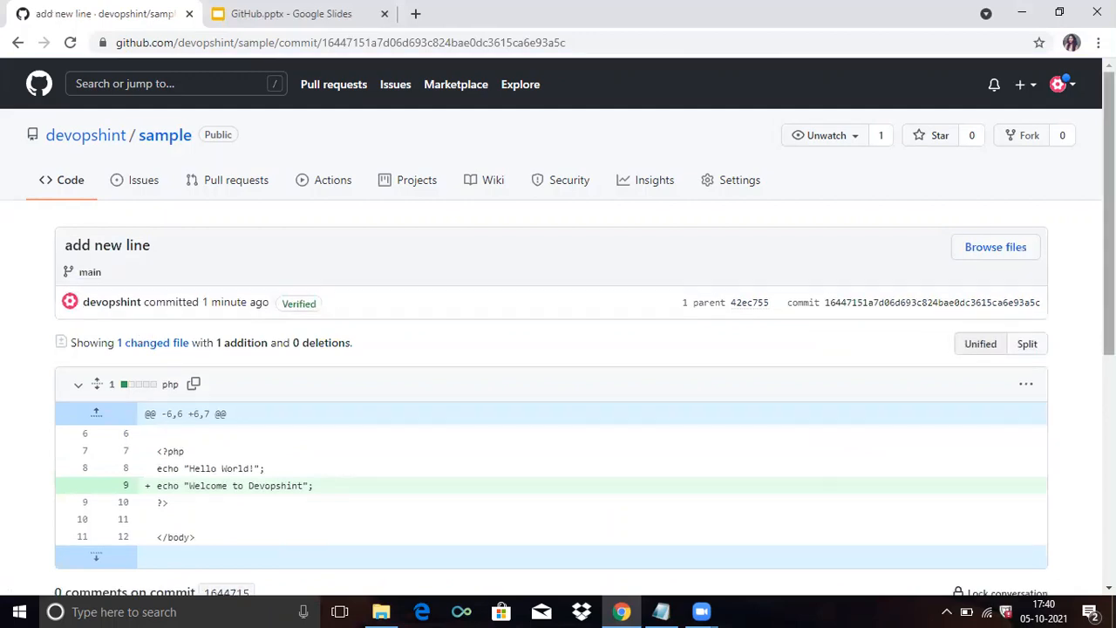
pyautogui.scroll(-2, 558, 349)
pyautogui.scroll(1, 649, 261)
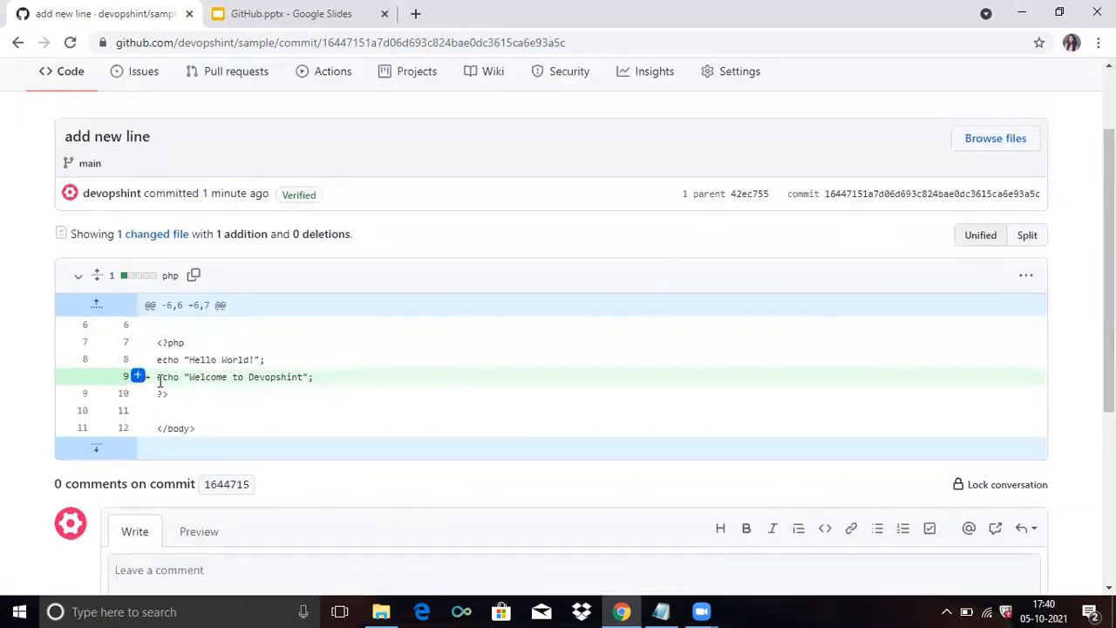
pyautogui.moveTo(160, 380); pyautogui.dragTo(301, 379)
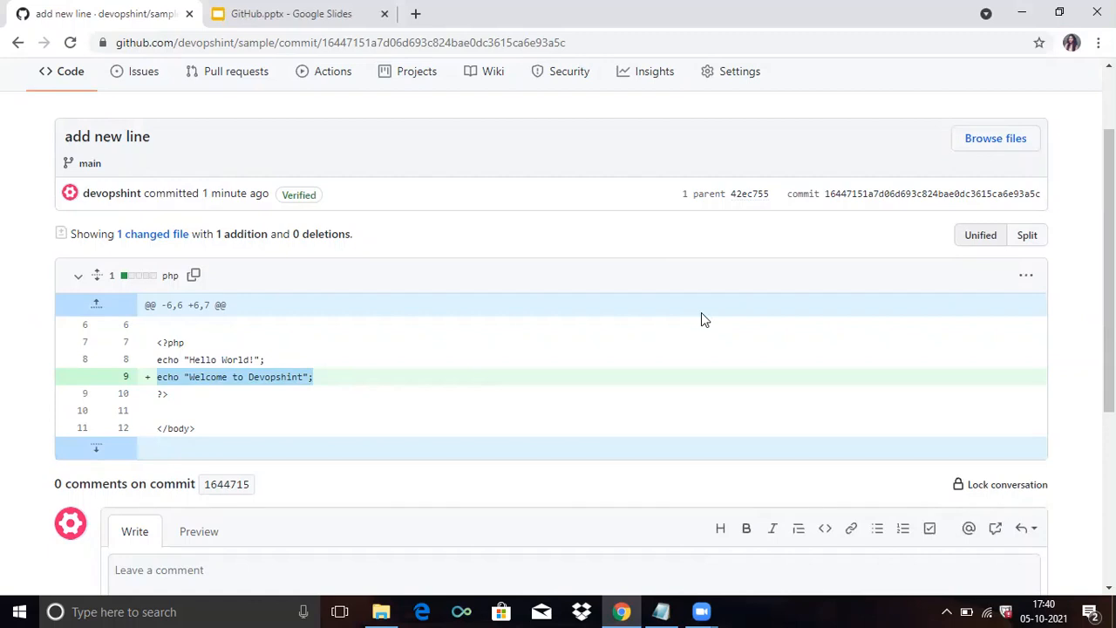
pyautogui.scroll(1, 701, 319)
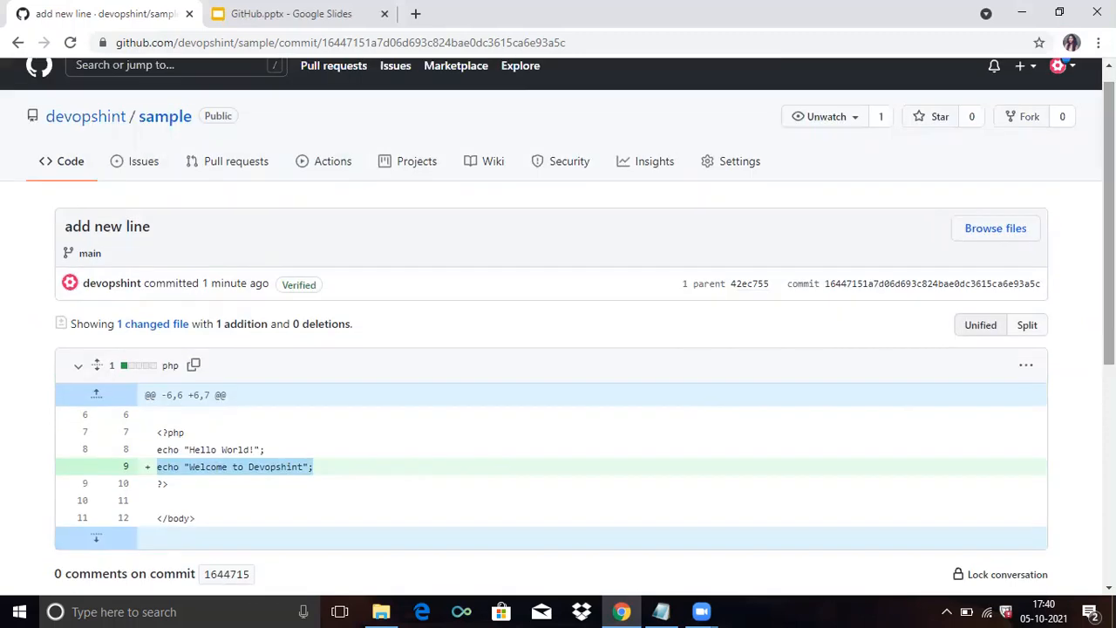